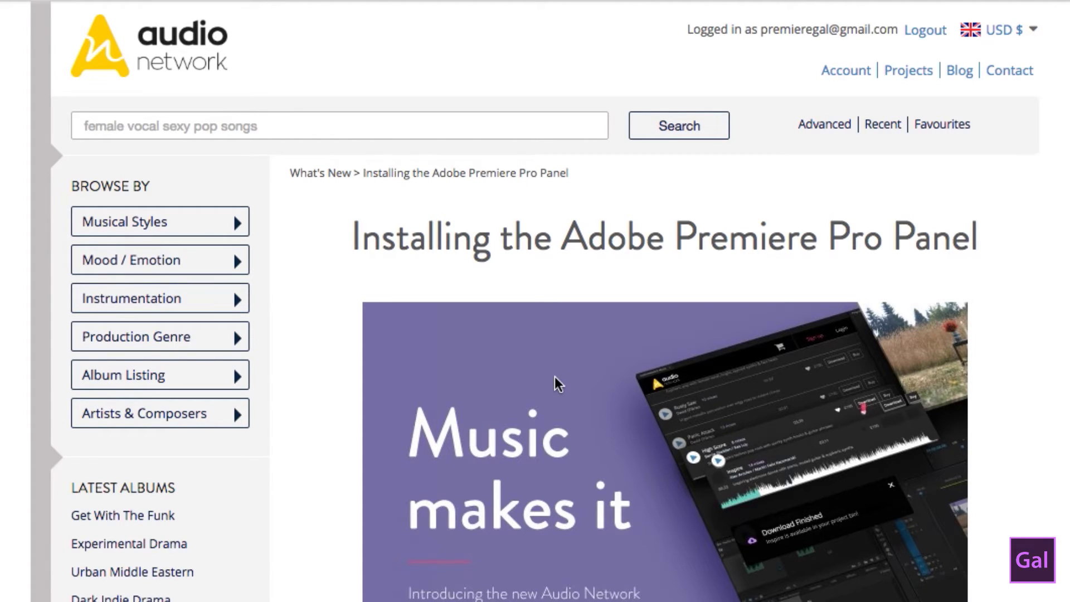
Find the Mac_Installer_2015_3 download on the Audio Network page and install the Premiere Pro extension with its plugin installer
scroll(558, 384, down, 10)
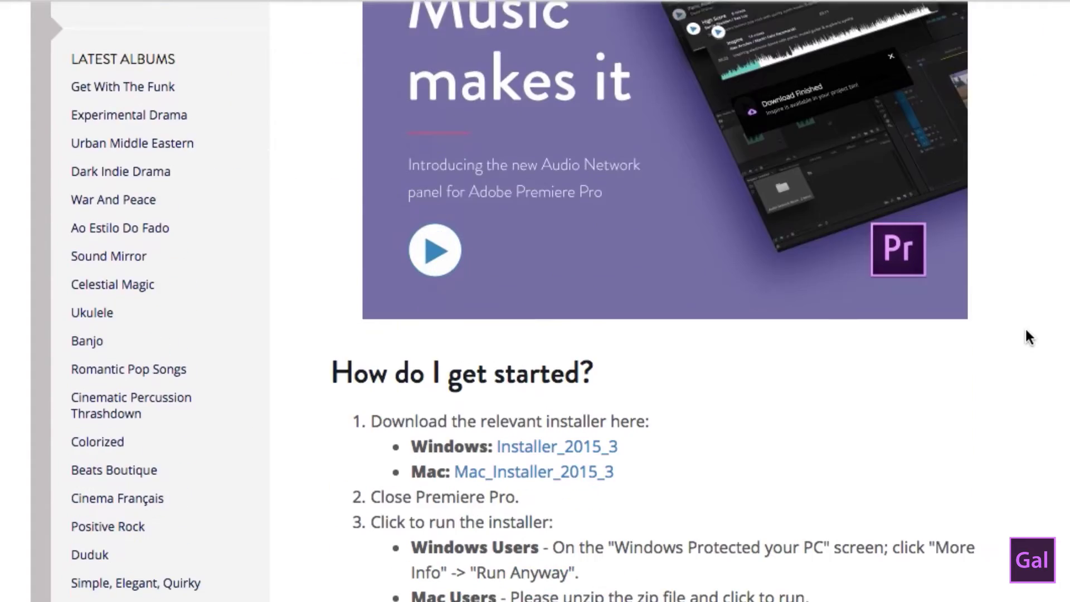
scroll(1027, 334, down, 1)
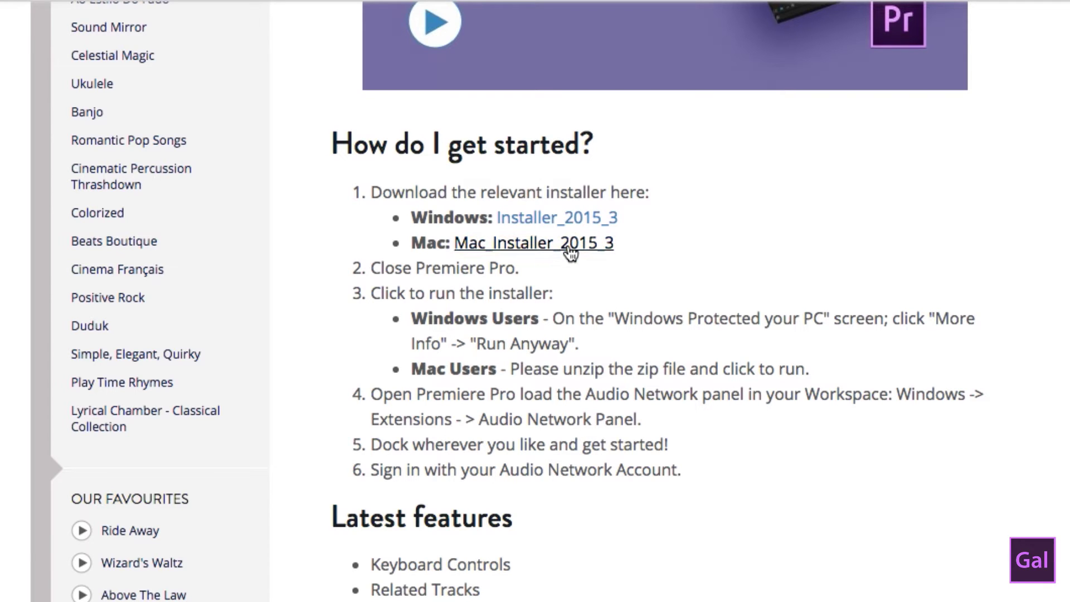
mouse_move(283, 558)
drag(283, 558, 301, 463)
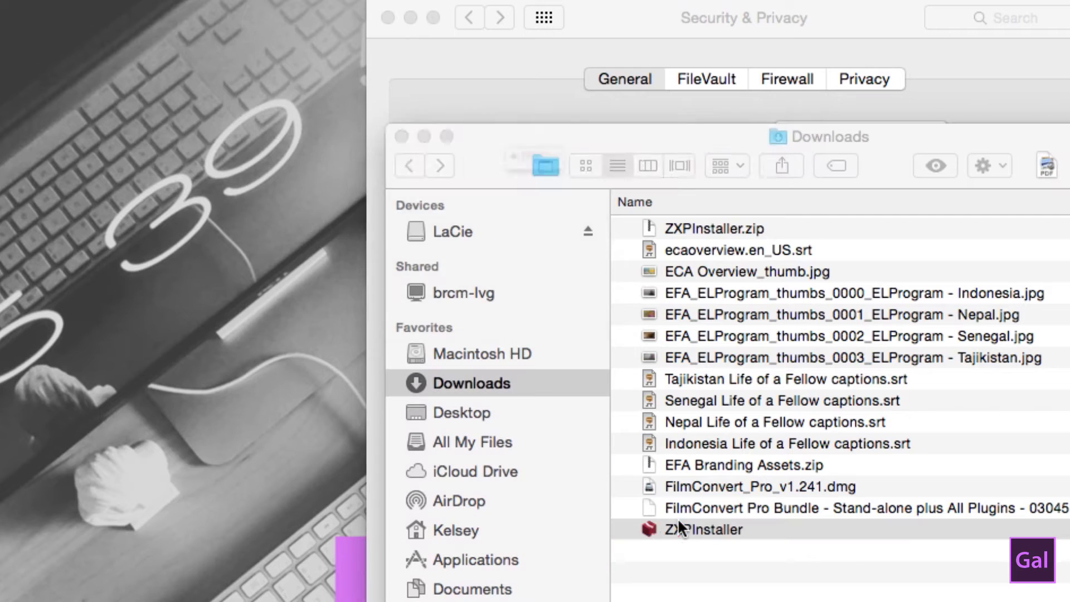
double_click(678, 528)
click(690, 221)
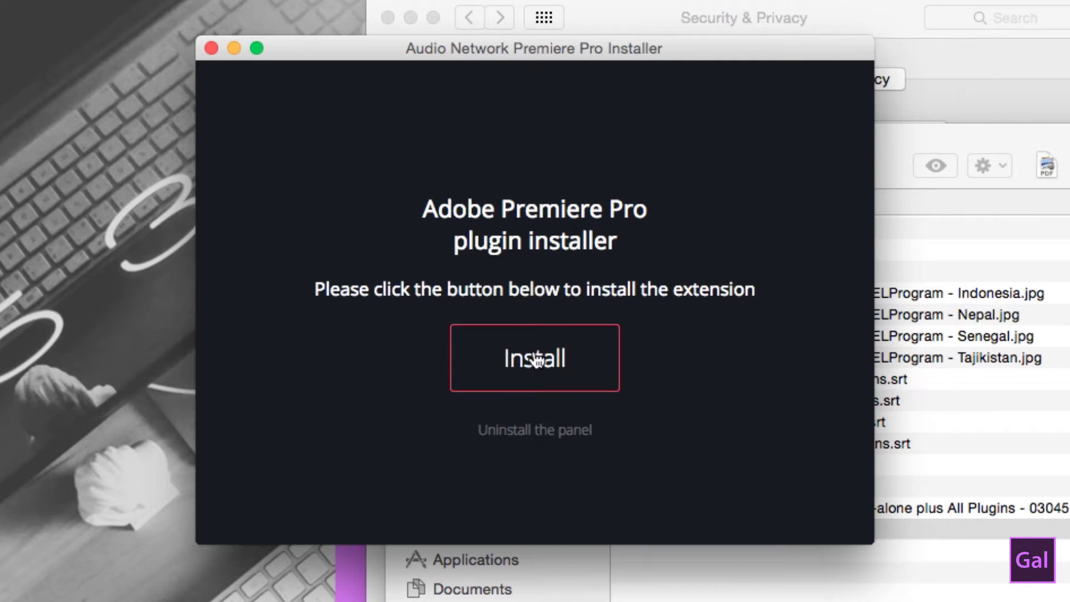
click(537, 362)
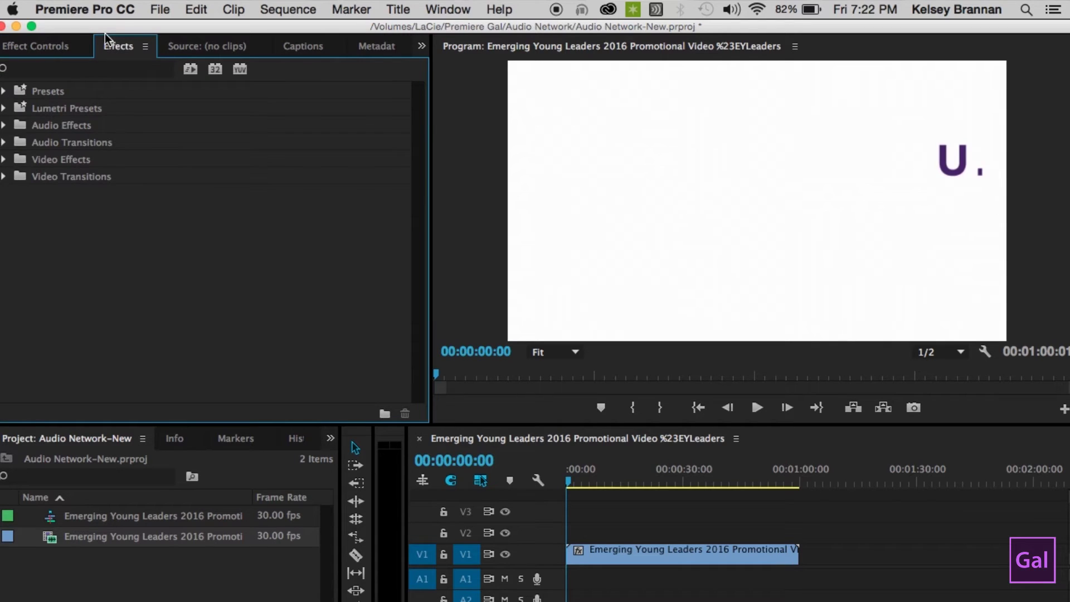
Switch to Premiere Pro and play about the first five seconds of the Emerging Young Leaders sequence
click(554, 480)
key(space)
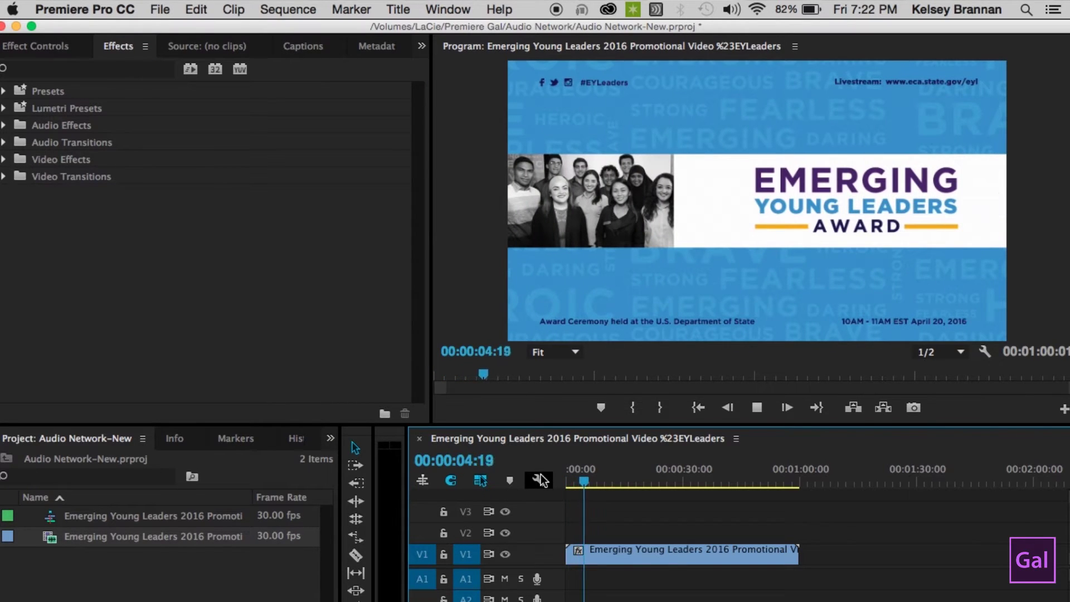
key(space)
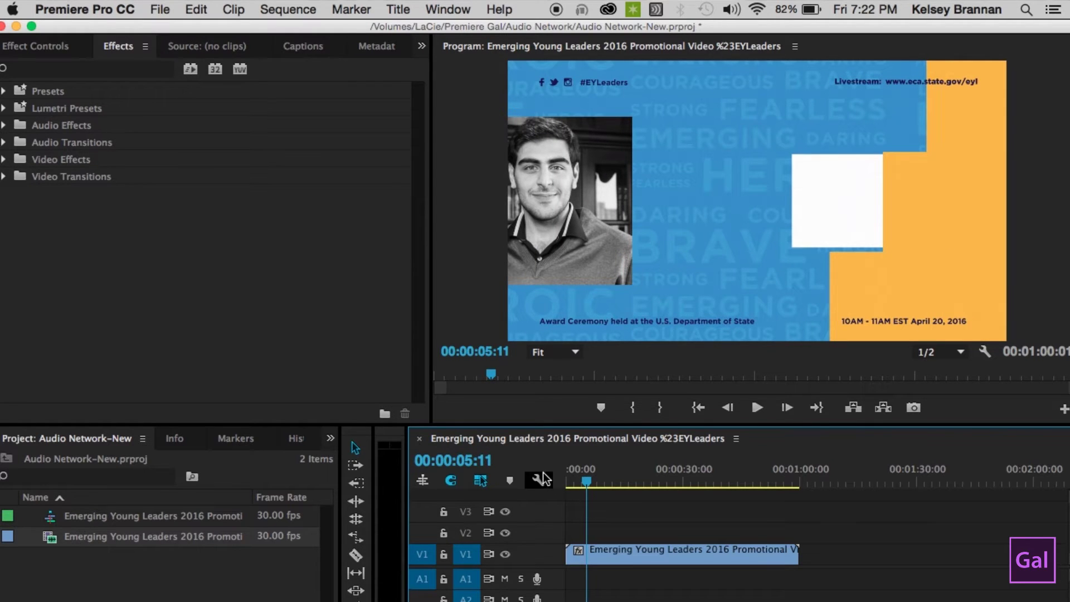
Open the Audio Network Music extension panel in the workspace
click(249, 266)
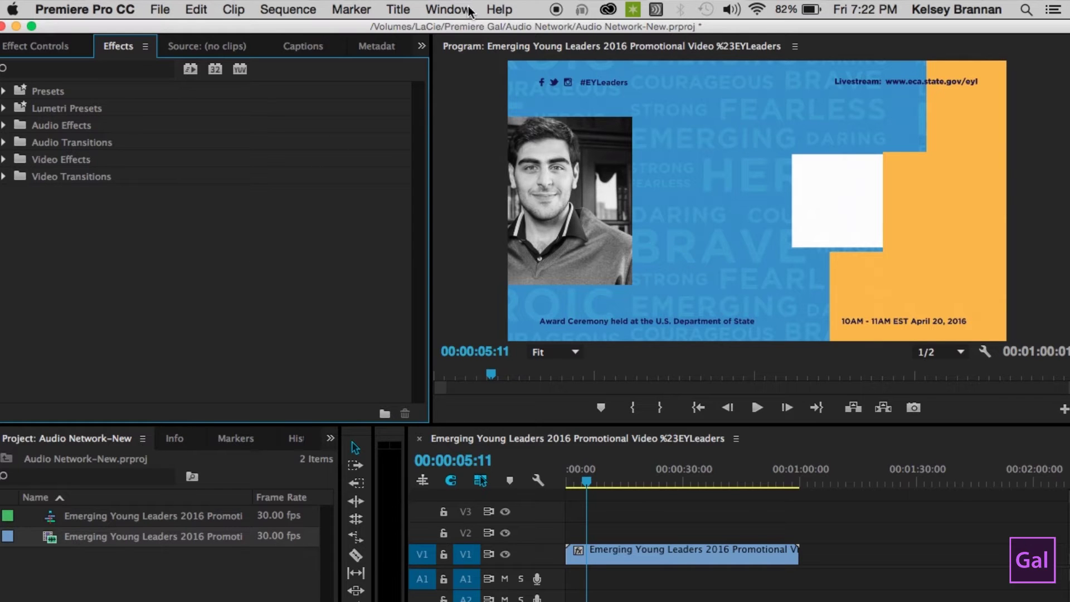
click(449, 10)
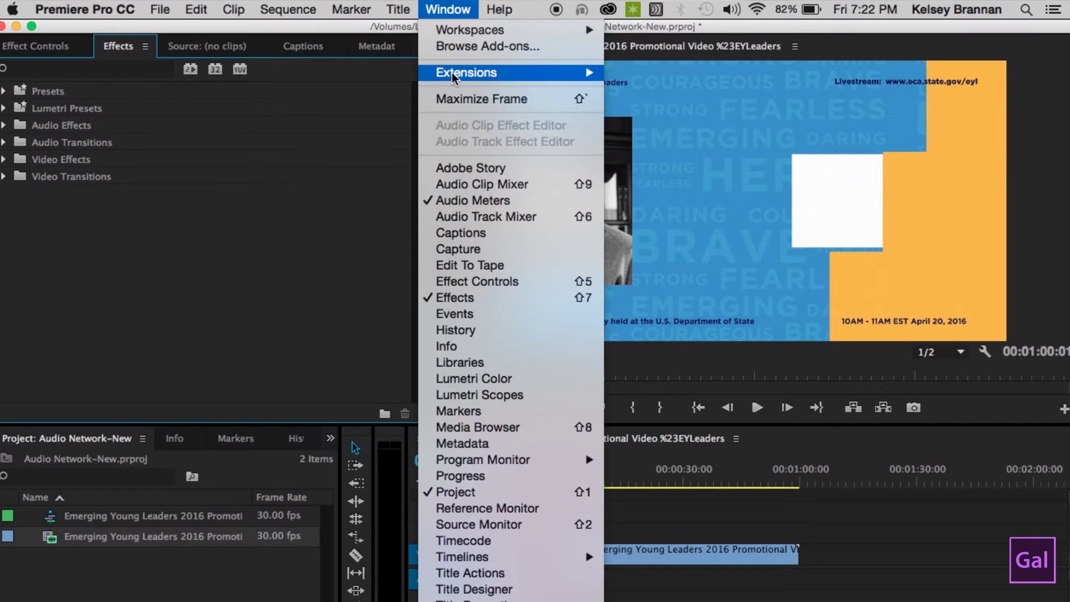
mouse_move(452, 72)
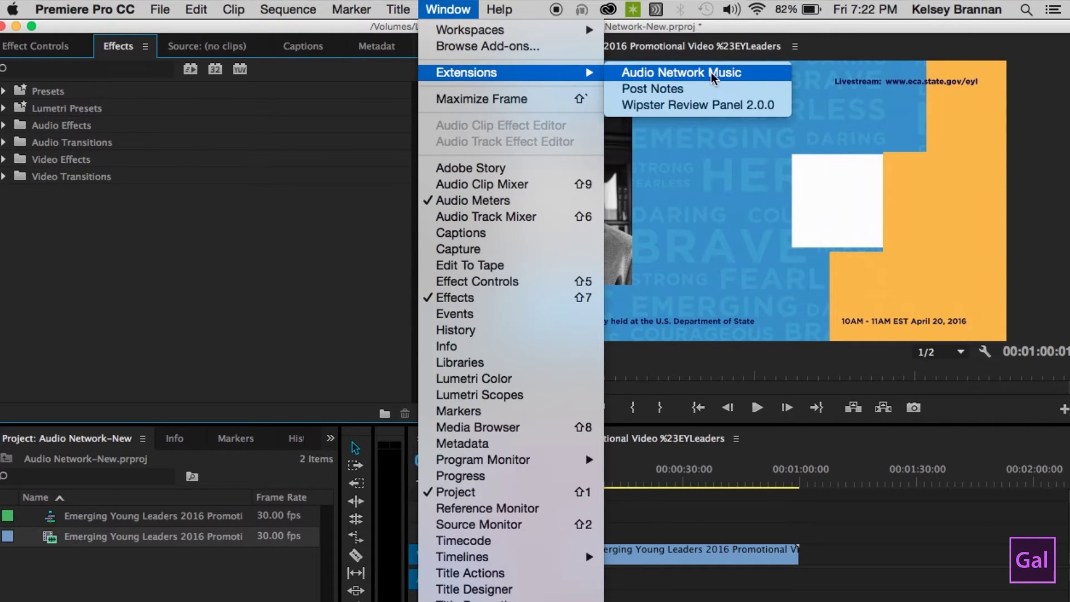
click(756, 74)
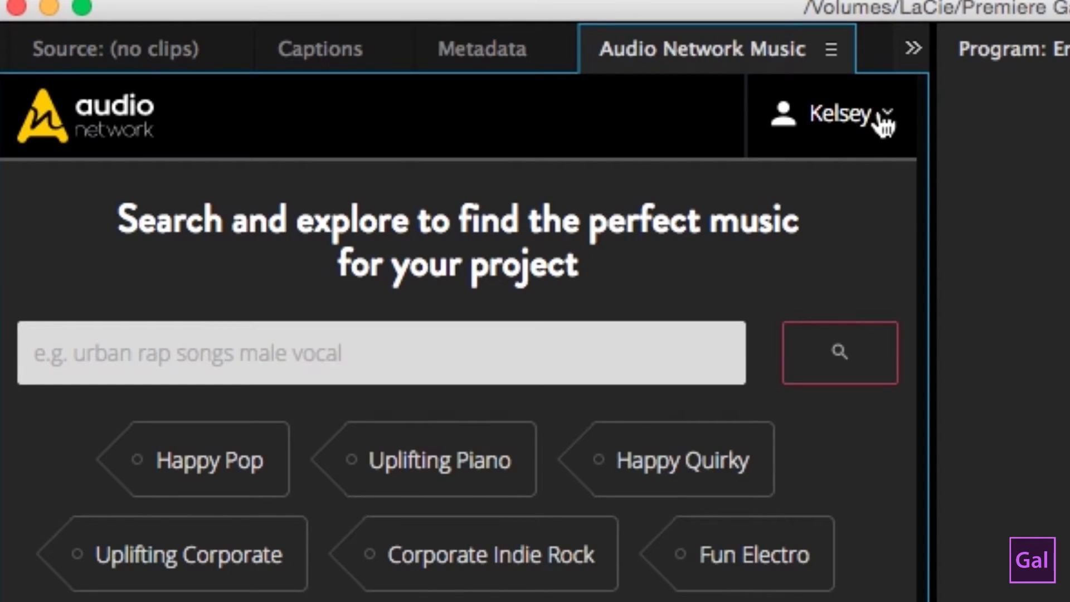
Review the favourites, purchases and projects stored in the Audio Network account
click(884, 117)
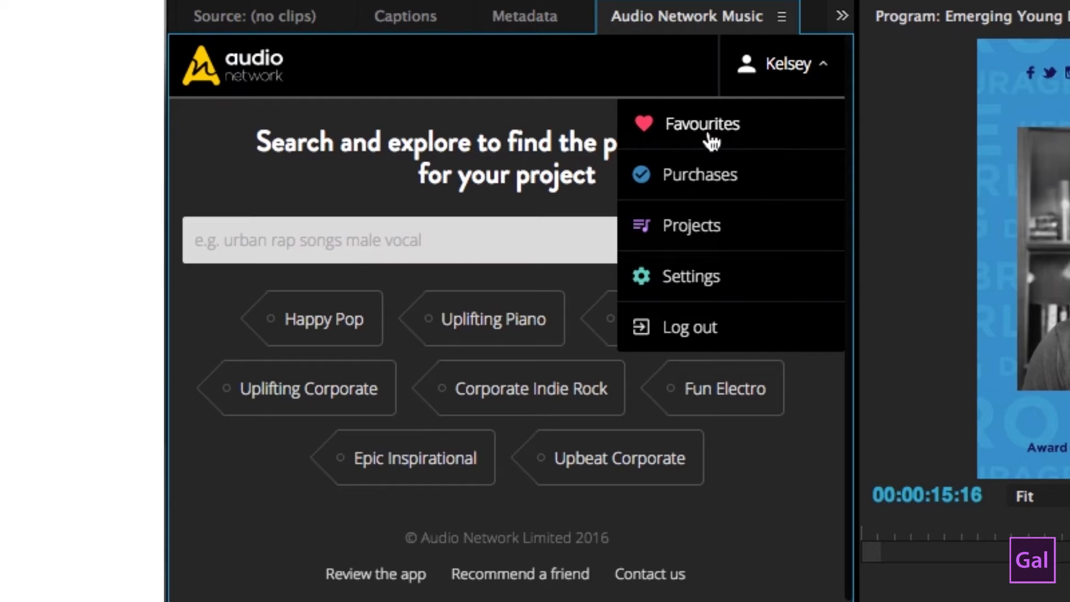
click(708, 128)
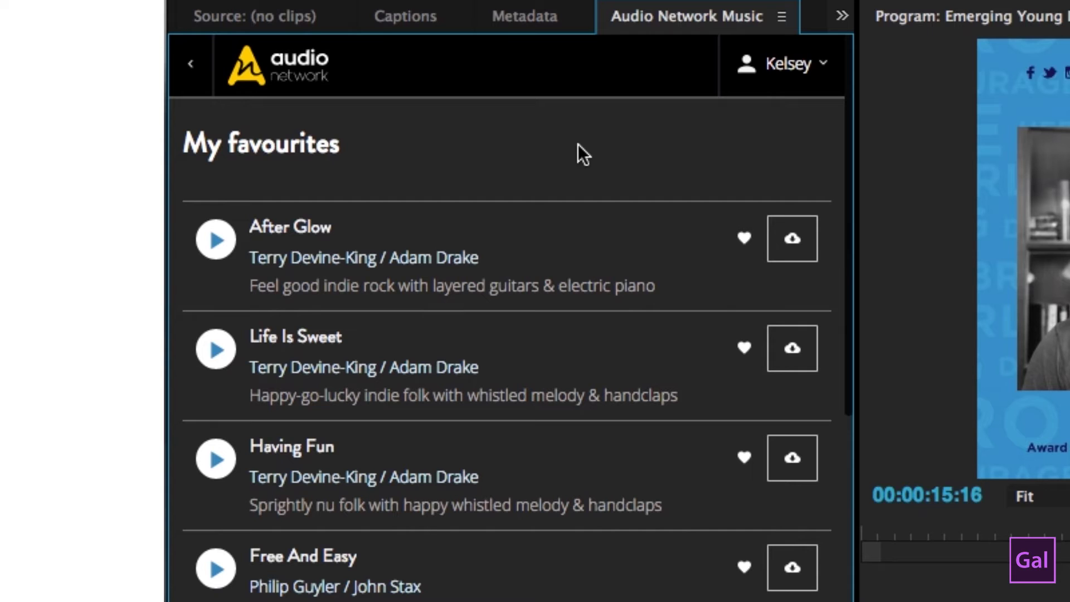
click(805, 68)
click(697, 183)
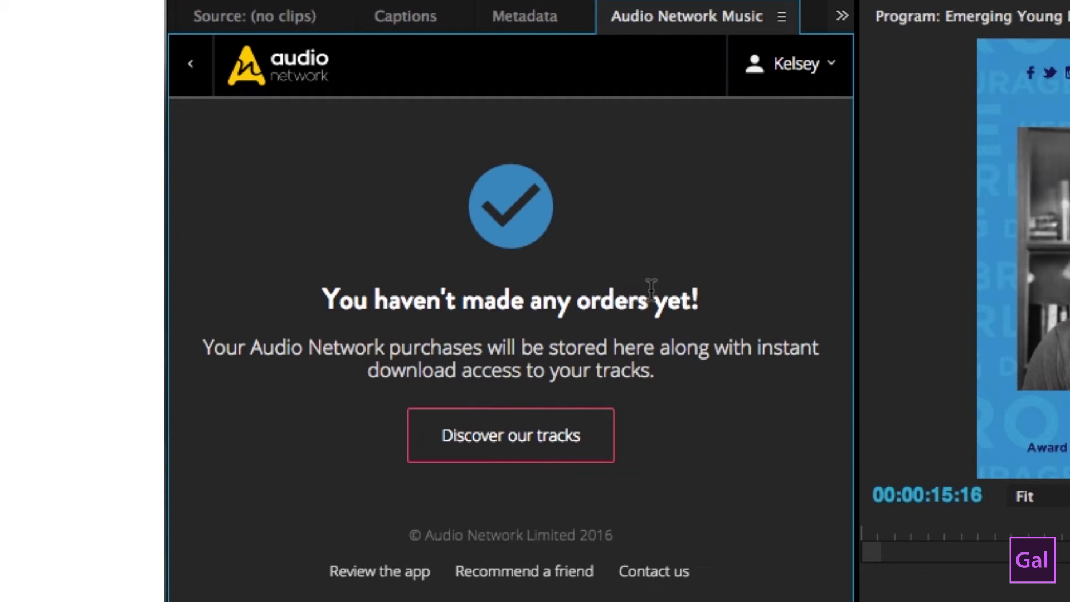
click(786, 64)
click(721, 226)
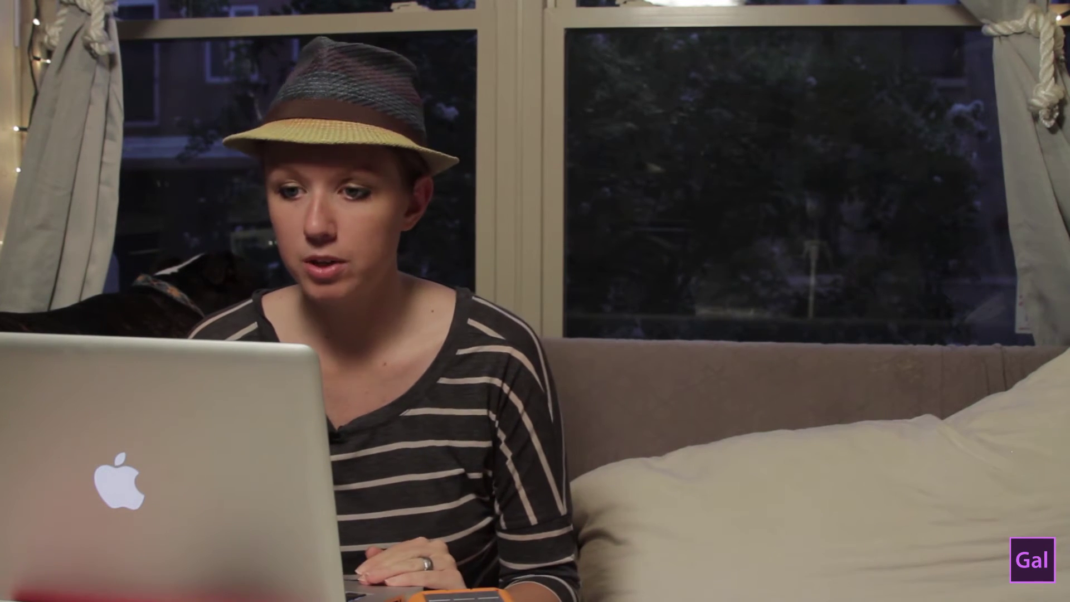
Check the default file download location in the Audio Network settings and show the account's logout option
click(795, 73)
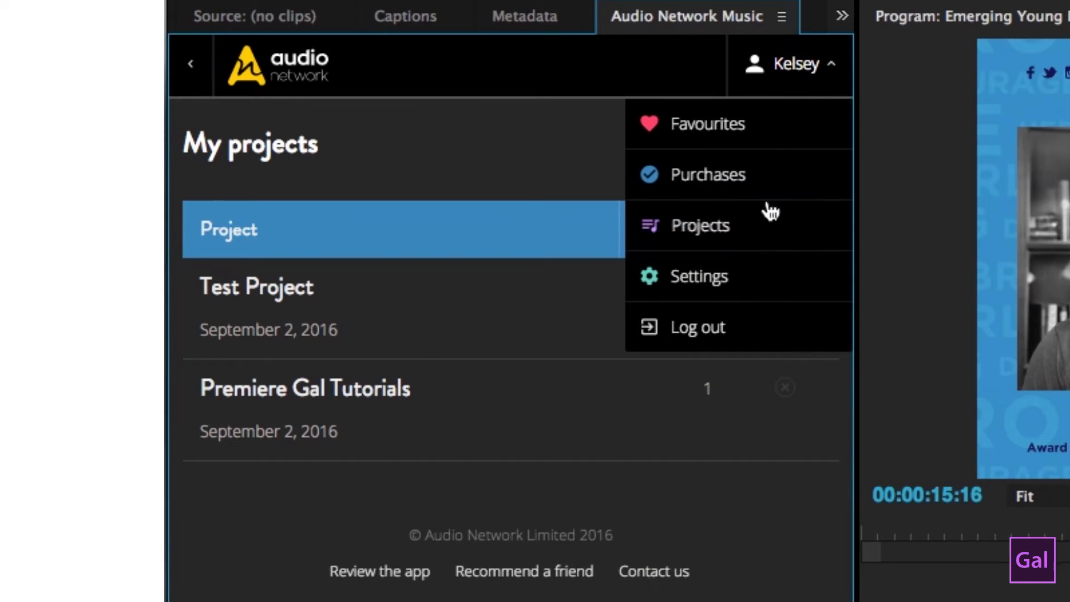
click(707, 279)
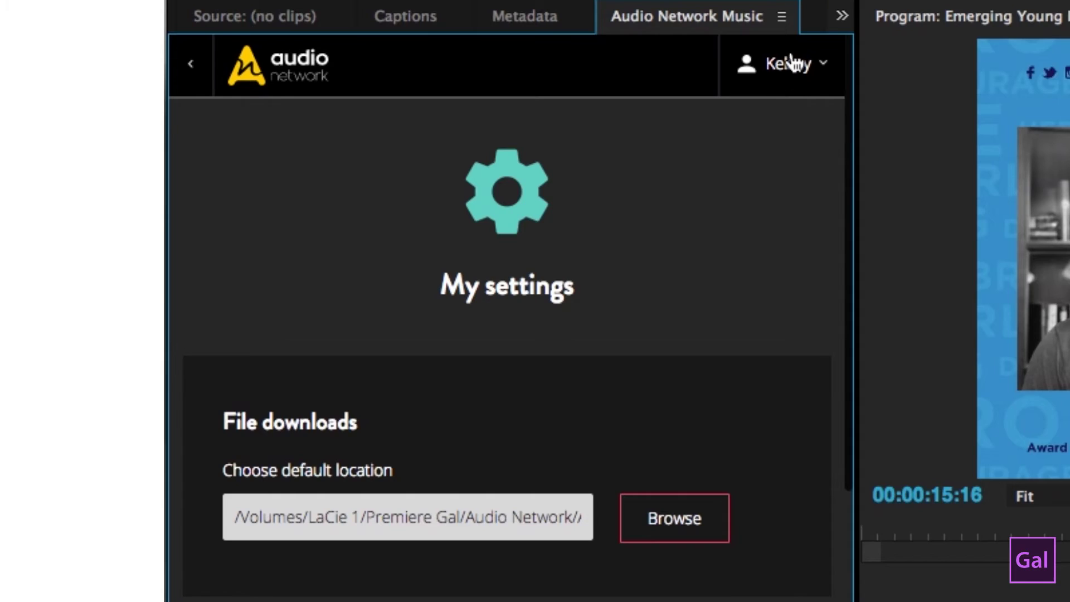
click(790, 65)
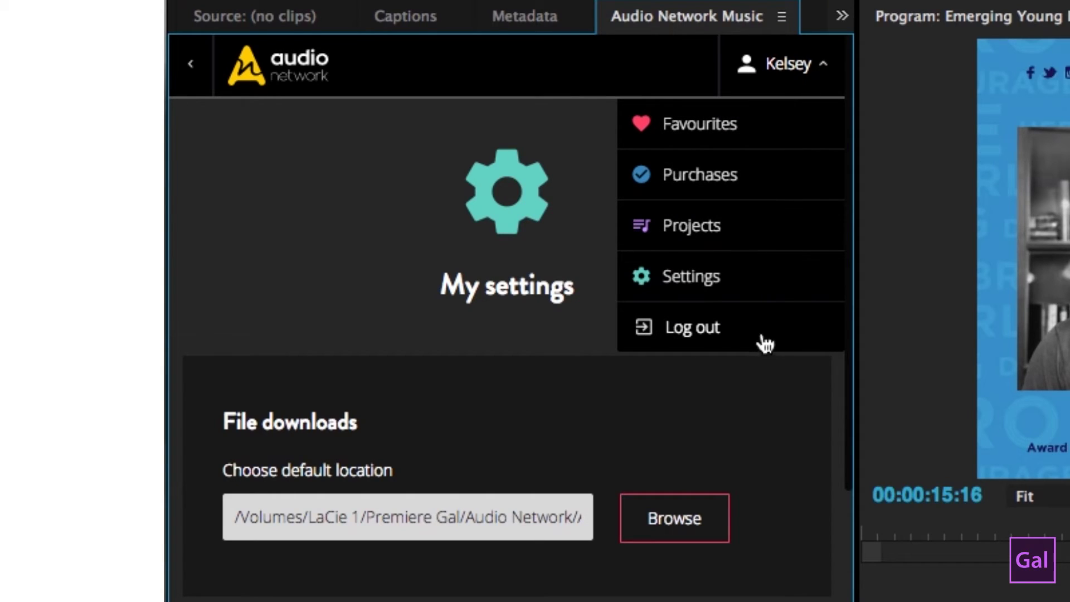
List the Uplifting Piano tracks from the music search and open the add-to-project choices for Always On My Mind
click(191, 71)
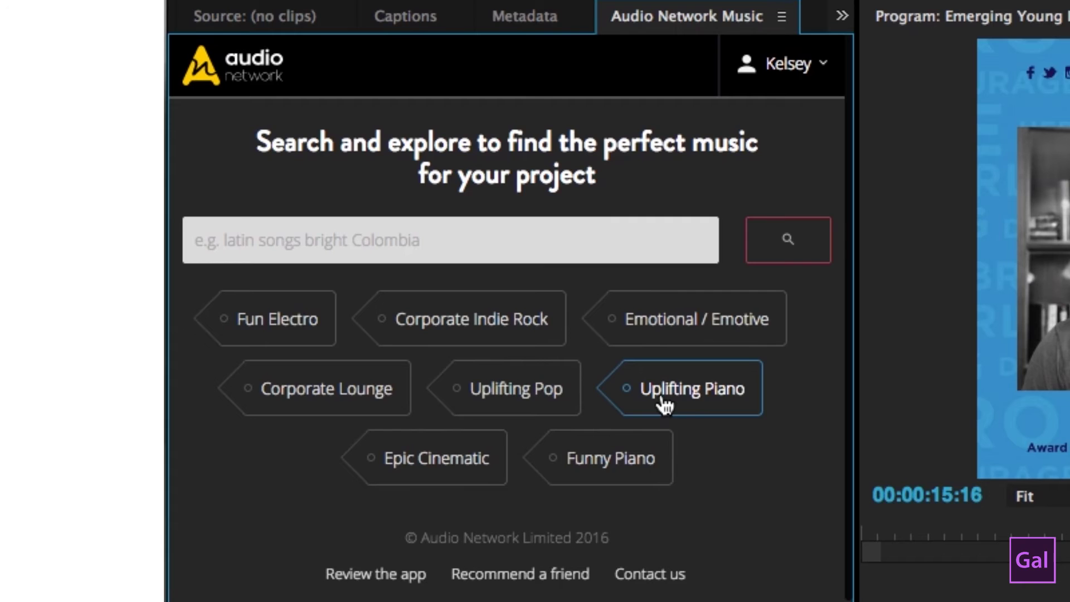
click(665, 401)
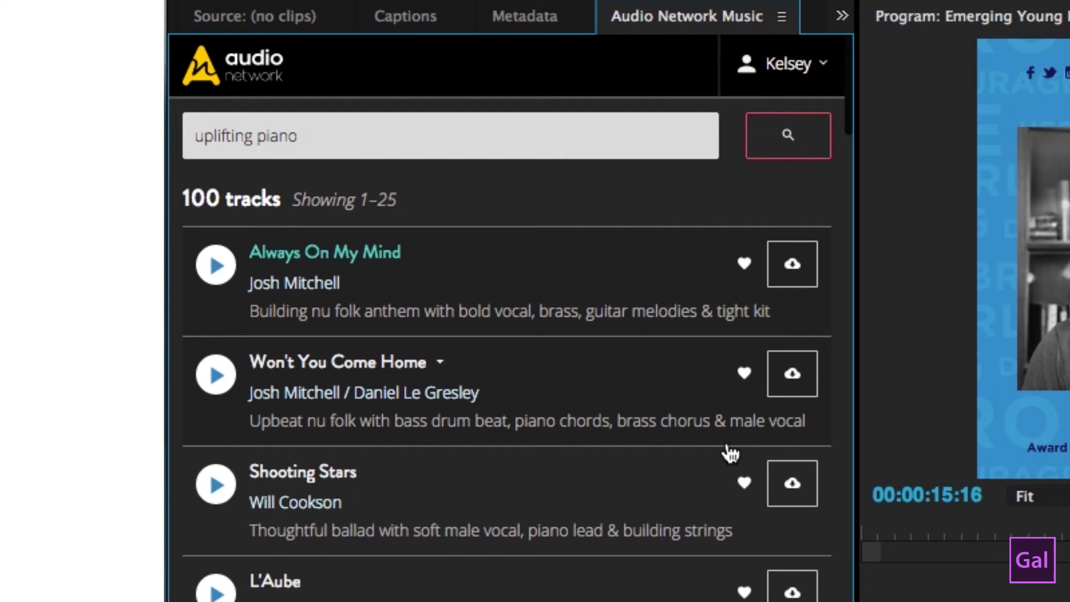
click(746, 265)
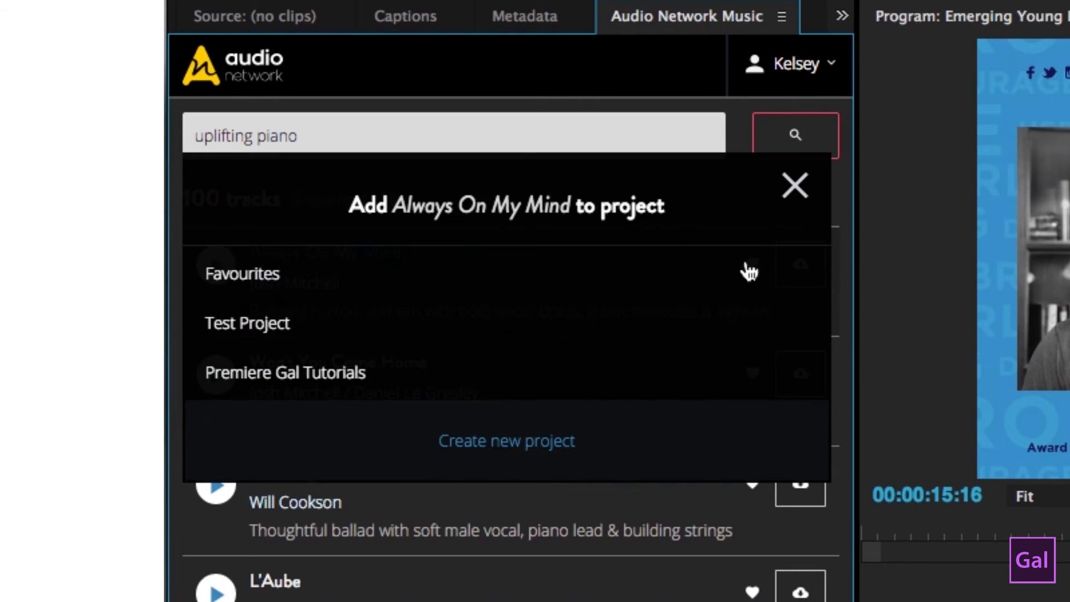
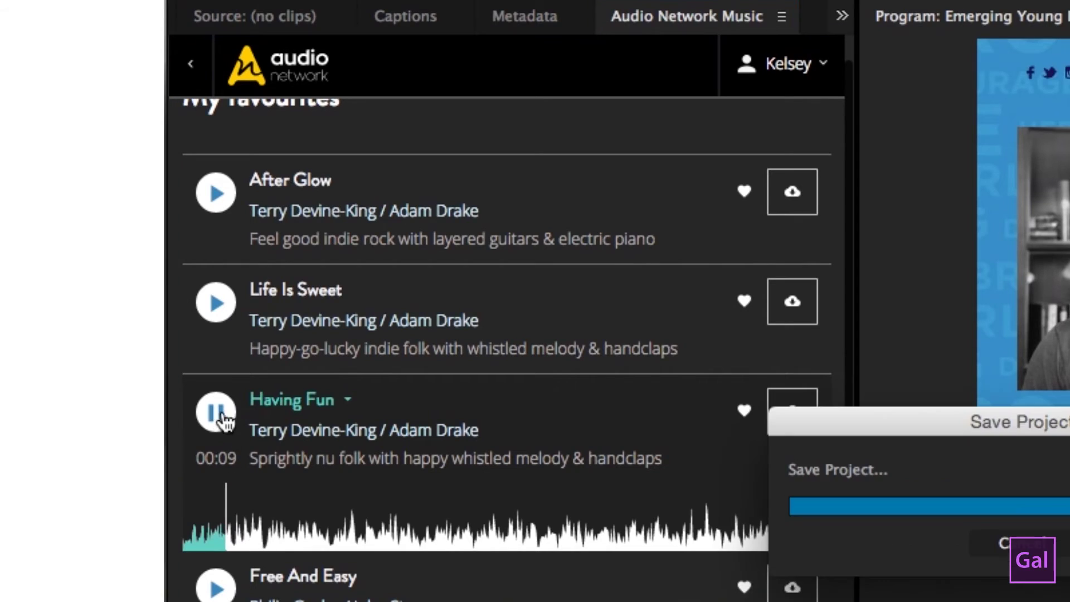
Stop the preview of Having Fun in the favourites and download that track into the project
click(224, 421)
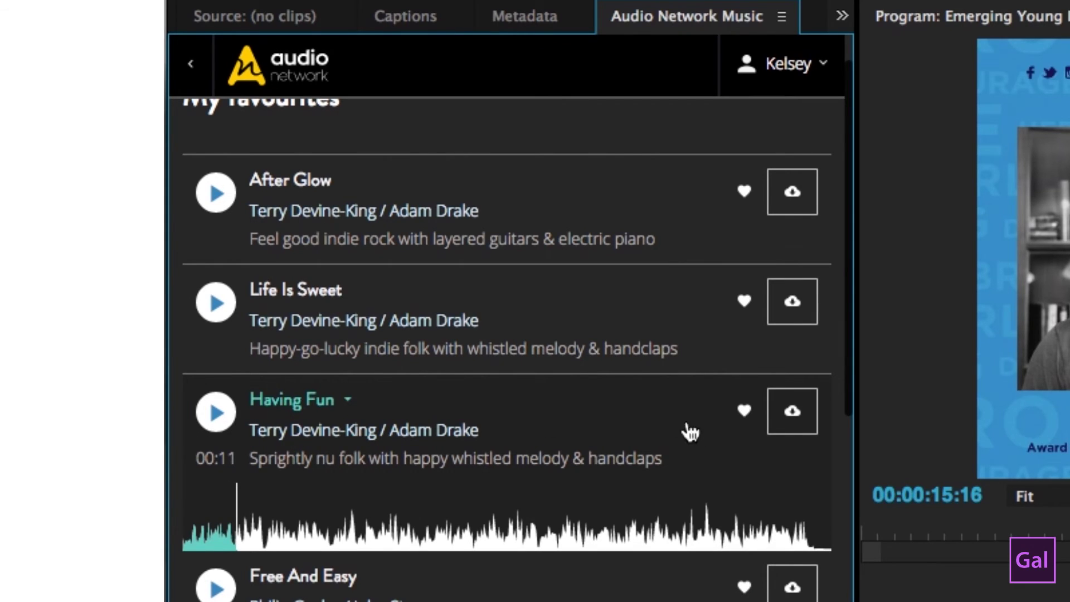
scroll(710, 419, down, 1)
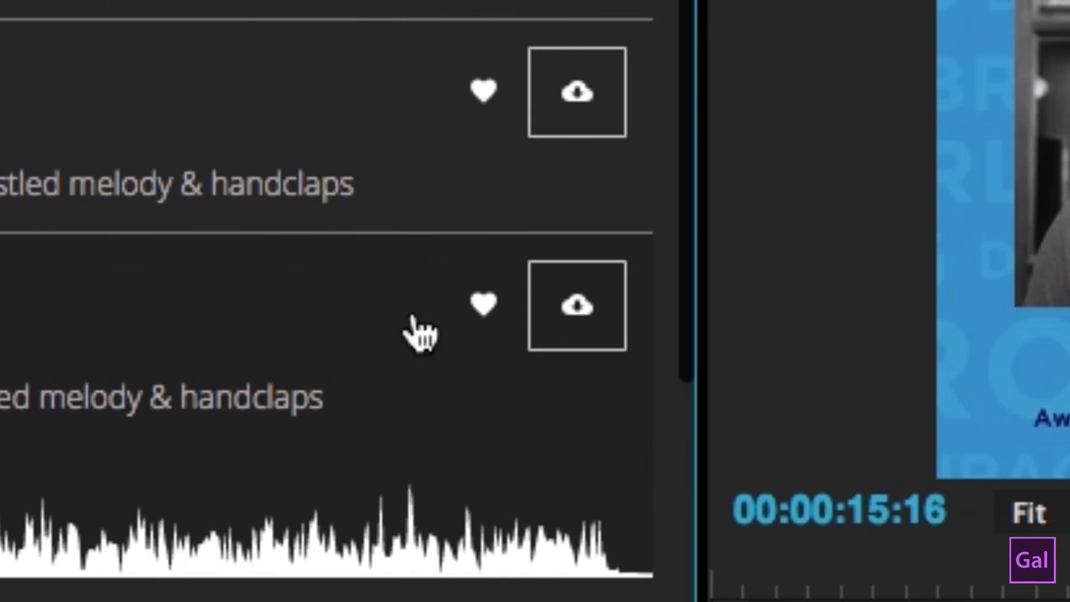
click(577, 318)
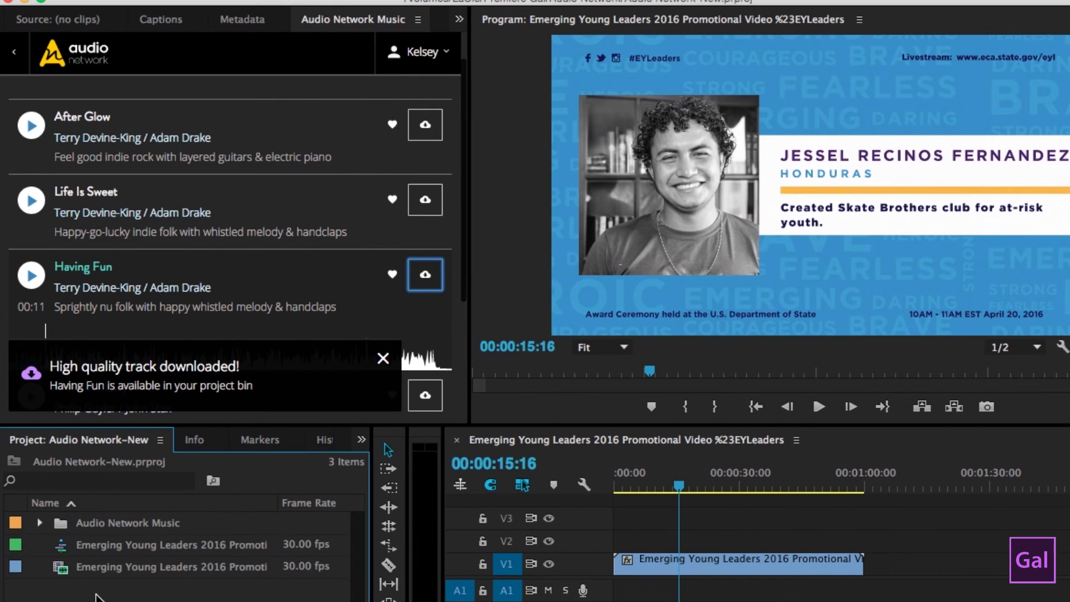
Expand the Audio Network Music bin and place ANW2510_06_Having-Fun.wav on audio track A1 at the start of the sequence
click(66, 525)
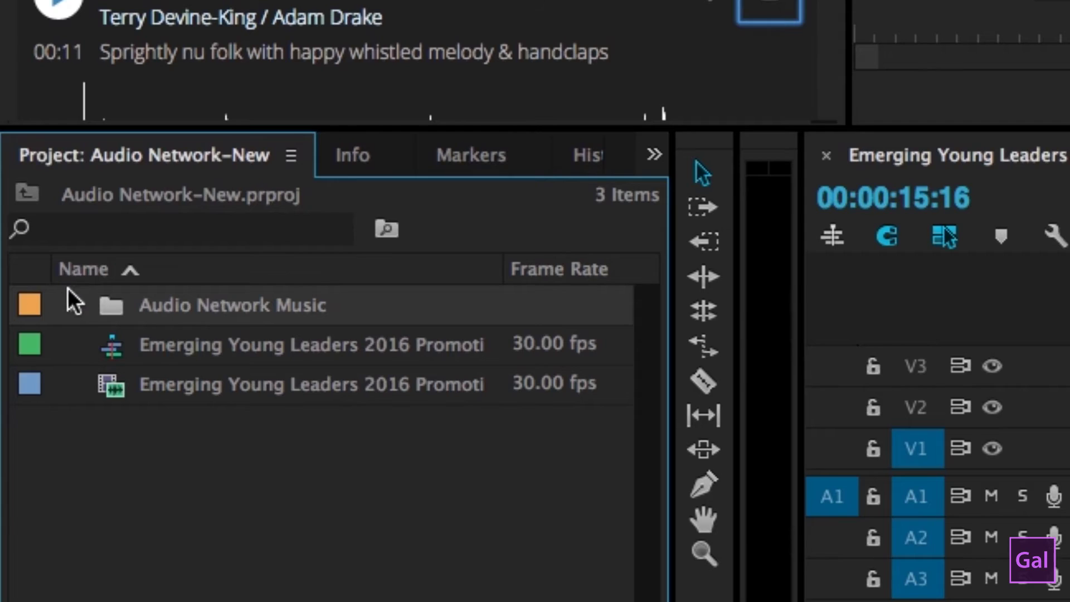
click(39, 523)
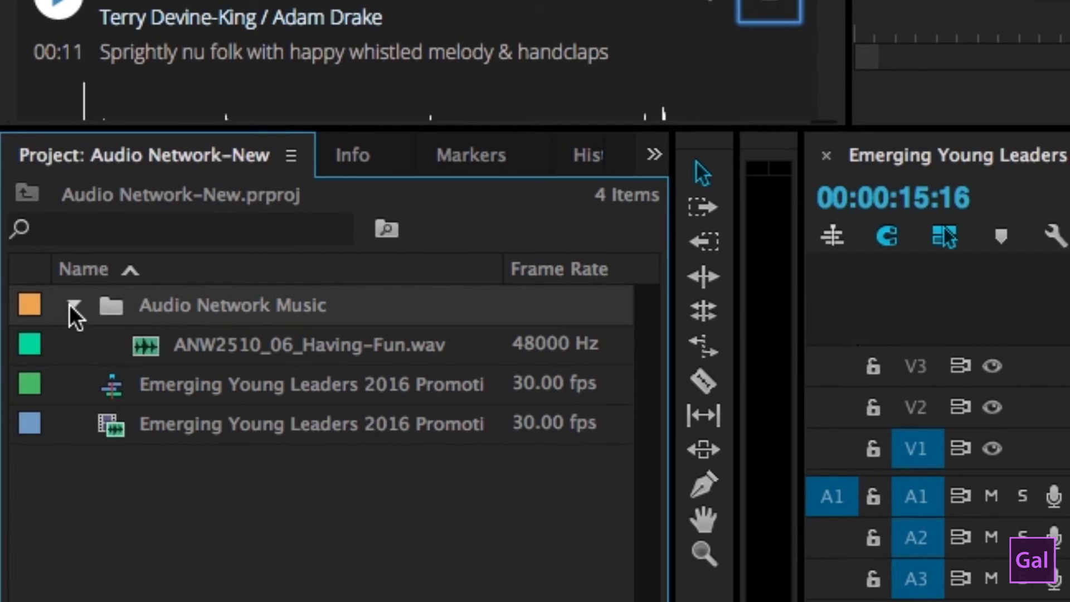
click(153, 350)
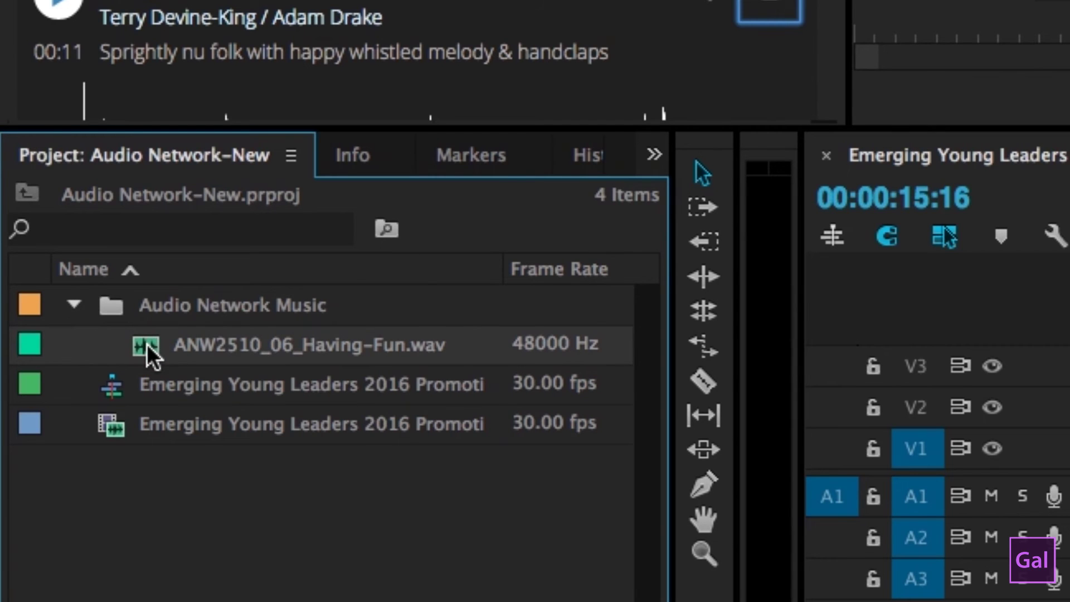
click(144, 345)
click(150, 350)
drag(149, 350, 640, 416)
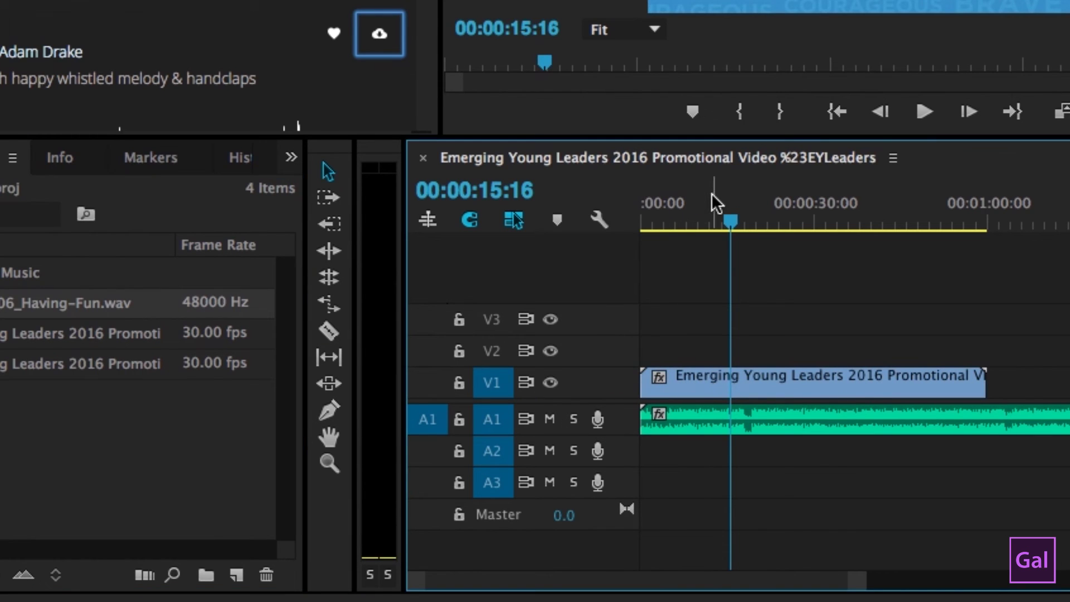
Play the sequence from its beginning to hear the music with the video
drag(729, 215, 603, 217)
key(space)
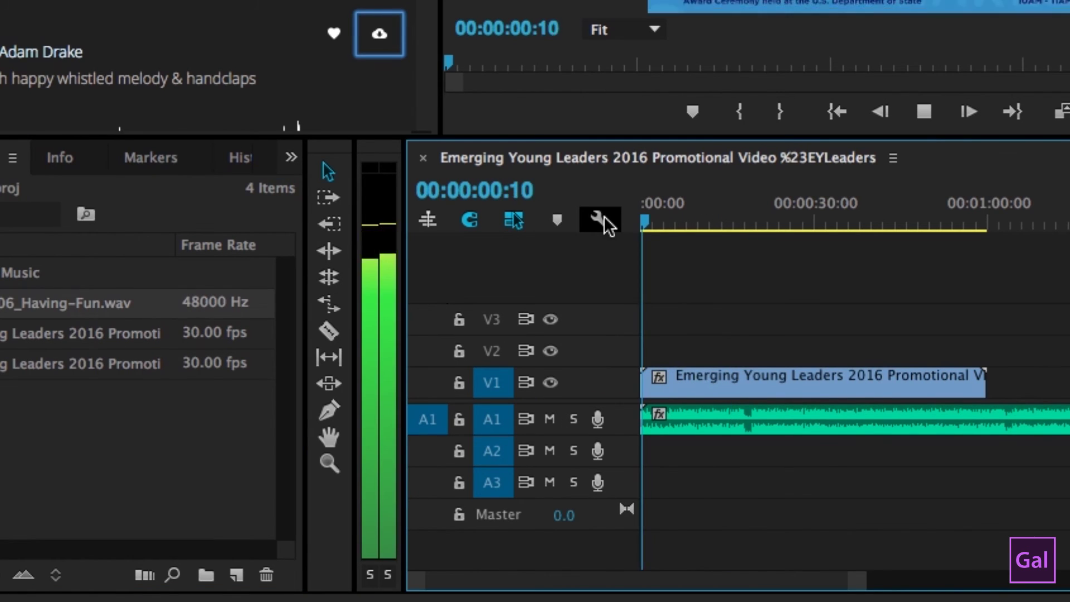